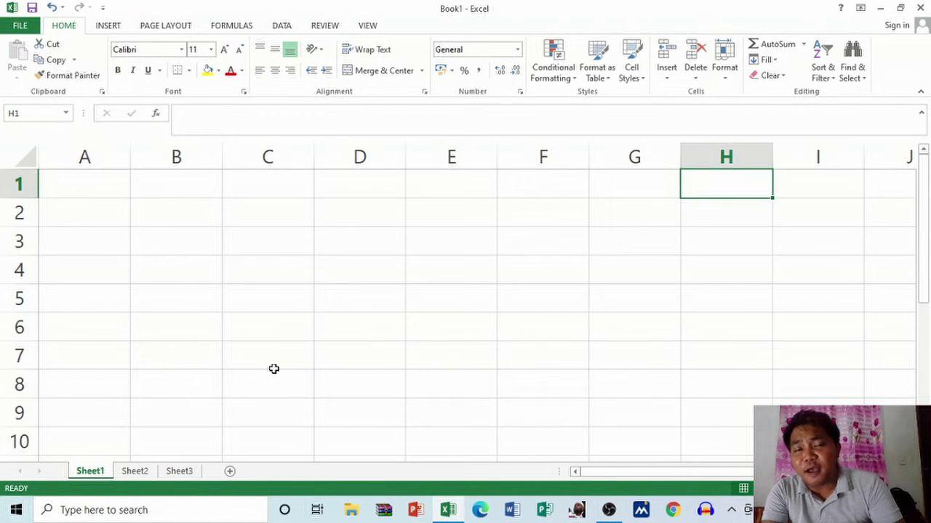
Step: Enter 80, 89, 87, 89, 80 and 87 down A1:A6
{"action": "left_click", "coordinate": [125, 275]}
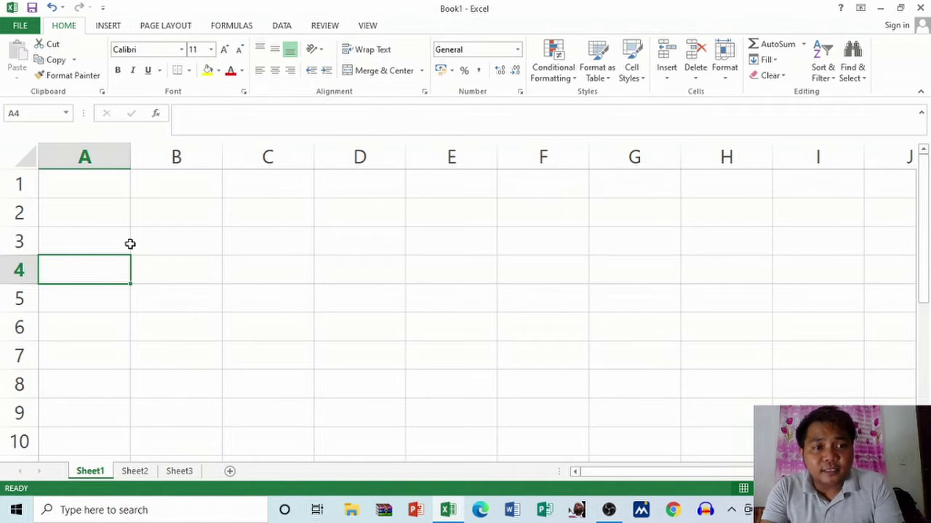
{"action": "left_click", "coordinate": [170, 203]}
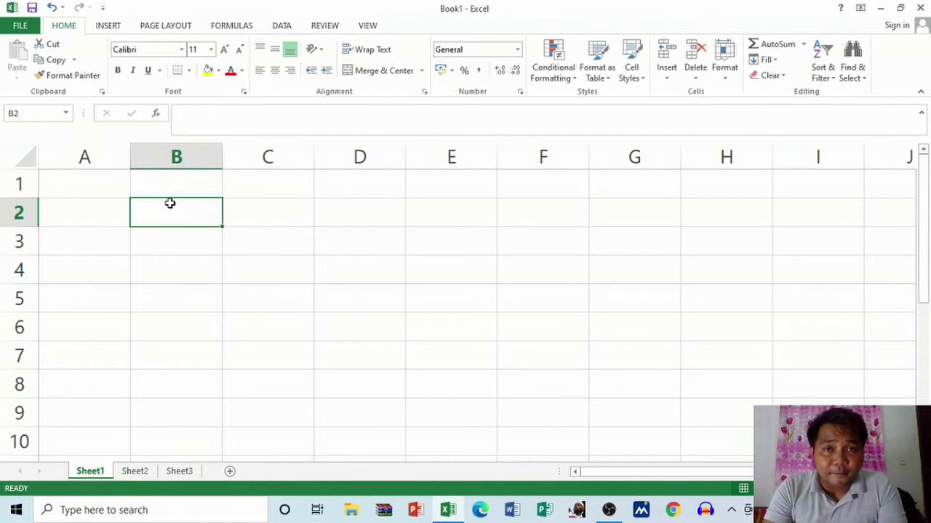
{"action": "left_click", "coordinate": [96, 209]}
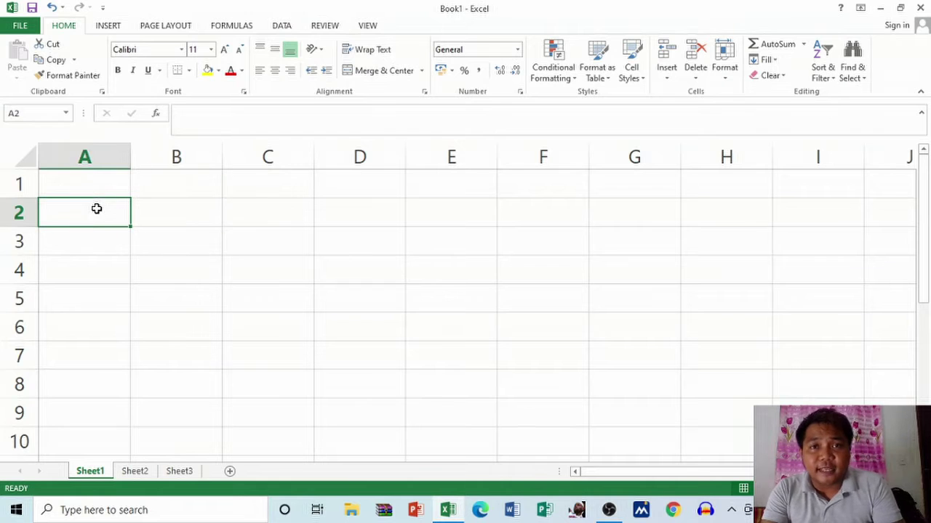
{"action": "left_click", "coordinate": [88, 184]}
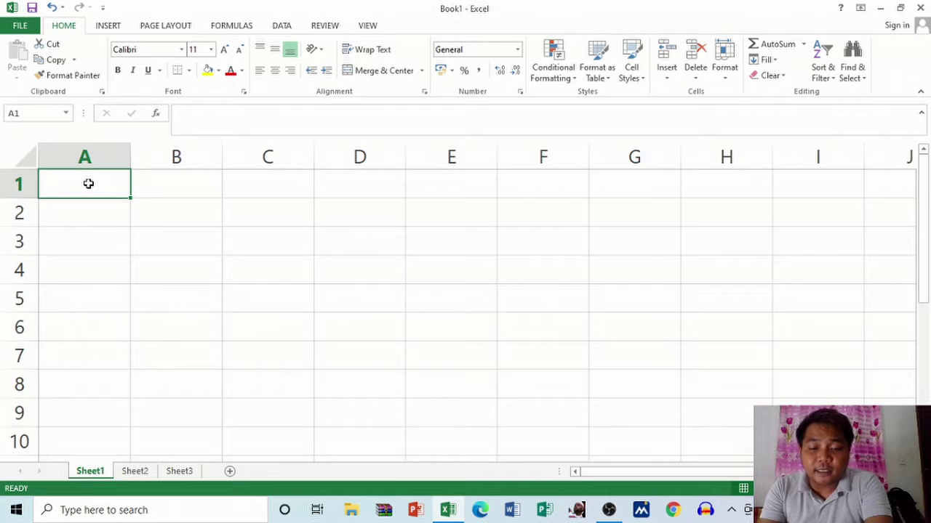
{"action": "type", "text": "80"}
{"action": "key", "text": "Return"}
{"action": "type", "text": "89"}
{"action": "key", "text": "Return"}
{"action": "type", "text": "87"}
{"action": "key", "text": "Return"}
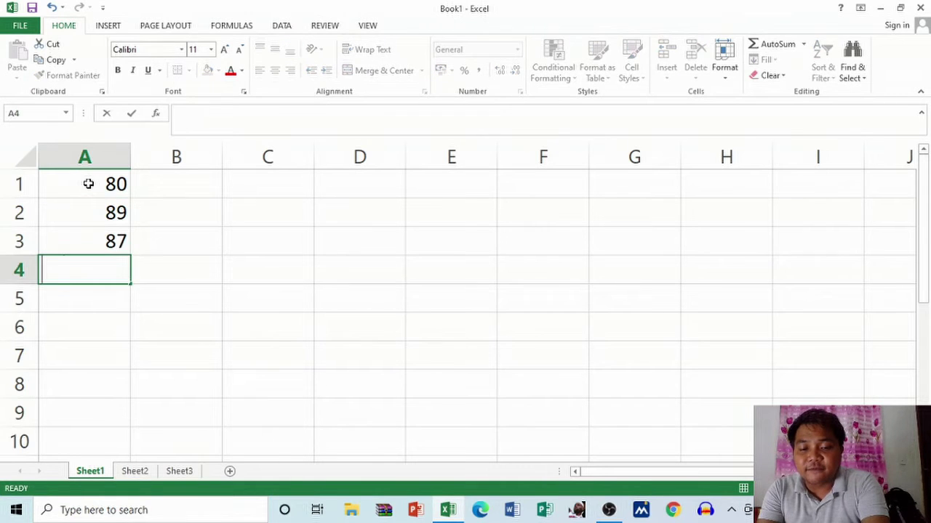
{"action": "type", "text": "89"}
{"action": "key", "text": "Return"}
{"action": "type", "text": "80"}
{"action": "key", "text": "Return"}
{"action": "type", "text": "87"}
{"action": "key", "text": "Return"}
{"action": "key", "text": "Right"}
Step: Enter 67, 65, 64, 63, 78 and 89 down B1:B6
{"action": "key", "text": "Up"}
{"action": "key", "text": "Up"}
{"action": "key", "text": "Up"}
{"action": "key", "text": "Up"}
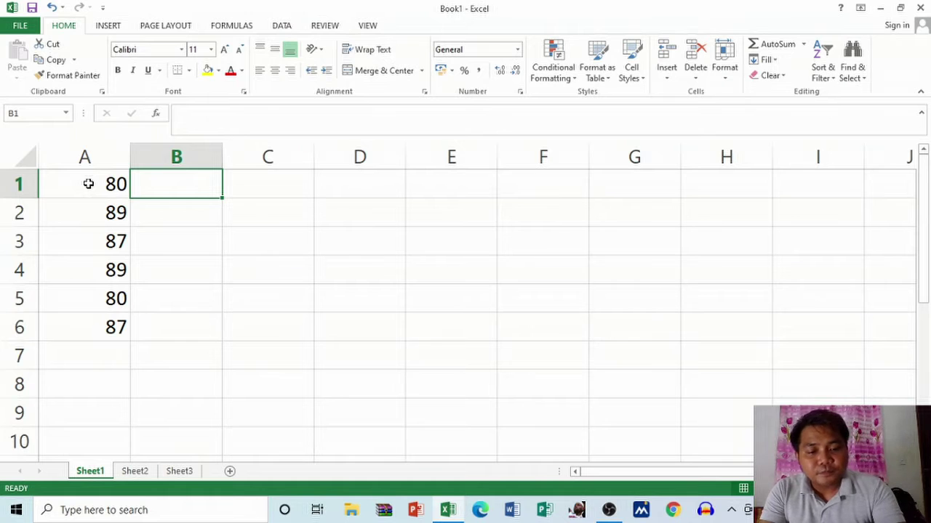
{"action": "type", "text": "67"}
{"action": "key", "text": "Return"}
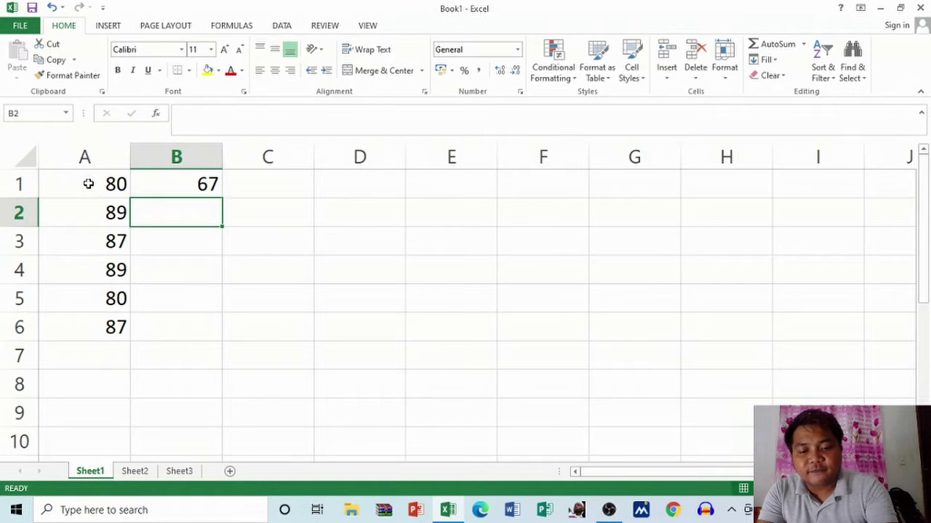
{"action": "type", "text": "65"}
{"action": "key", "text": "Return"}
{"action": "type", "text": "64"}
{"action": "key", "text": "Return"}
{"action": "type", "text": "63"}
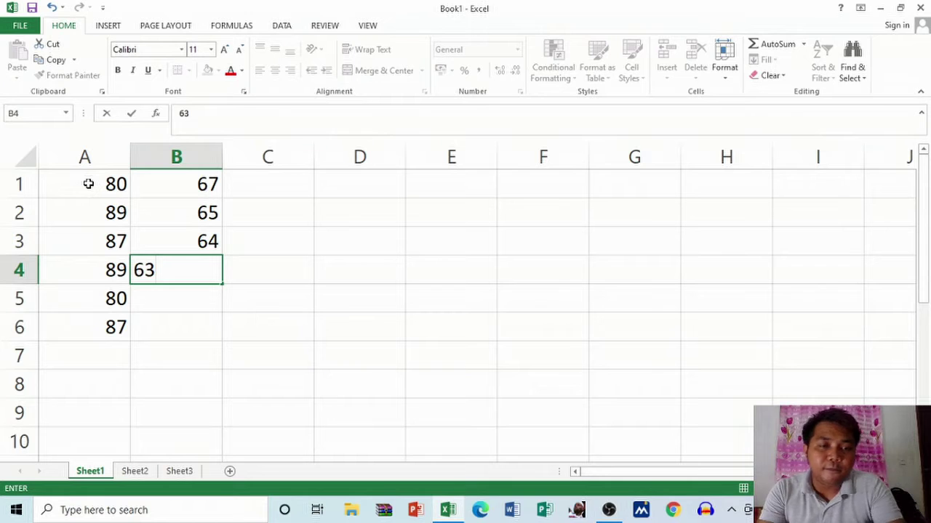
{"action": "key", "text": "Return"}
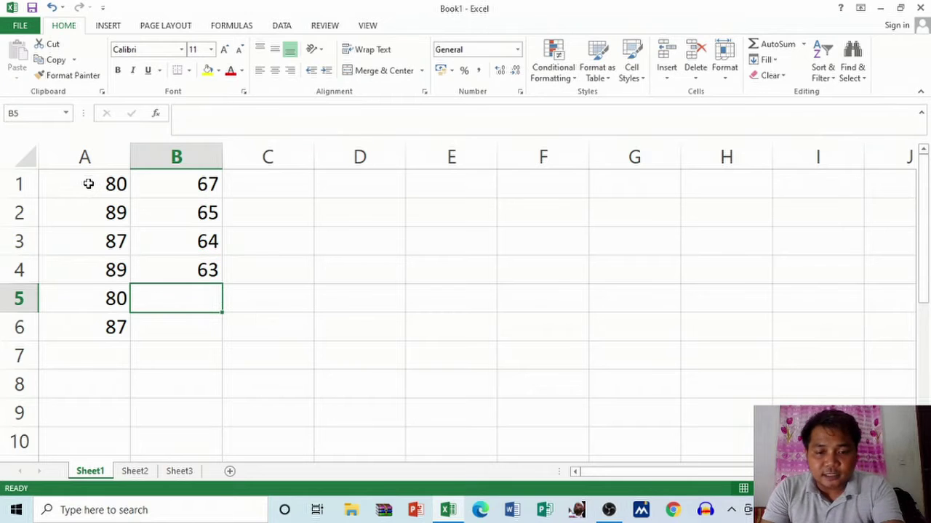
{"action": "type", "text": "78"}
{"action": "key", "text": "Return"}
{"action": "type", "text": "8"}
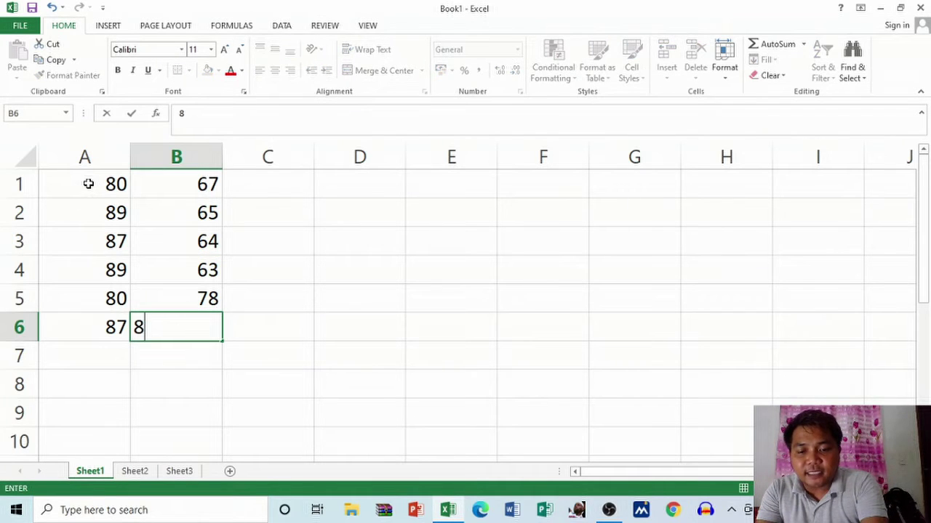
{"action": "type", "text": "9"}
{"action": "key", "text": "Tab"}
{"action": "key", "text": "Up"}
{"action": "key", "text": "Up"}
{"action": "key", "text": "Up"}
{"action": "key", "text": "Up"}
{"action": "key", "text": "Up"}
{"action": "left_click", "coordinate": [109, 194]}
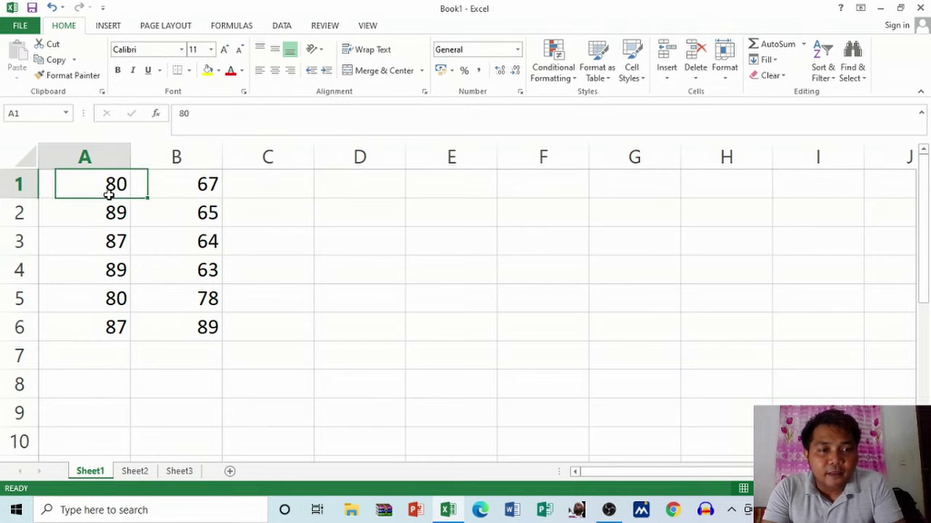
Step: Enter the formula =A1+B1 in C1
{"action": "left_click", "coordinate": [279, 191]}
{"action": "type", "text": "="}
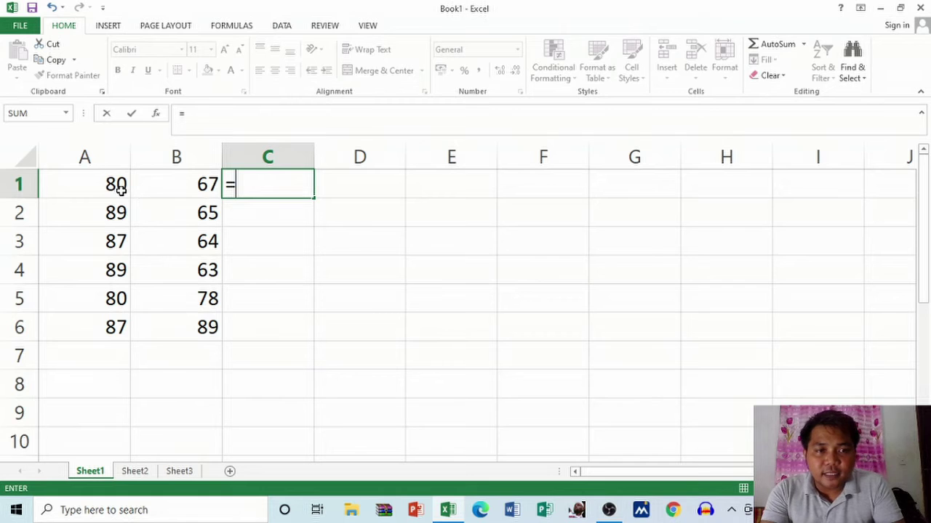
{"action": "left_click", "coordinate": [121, 188]}
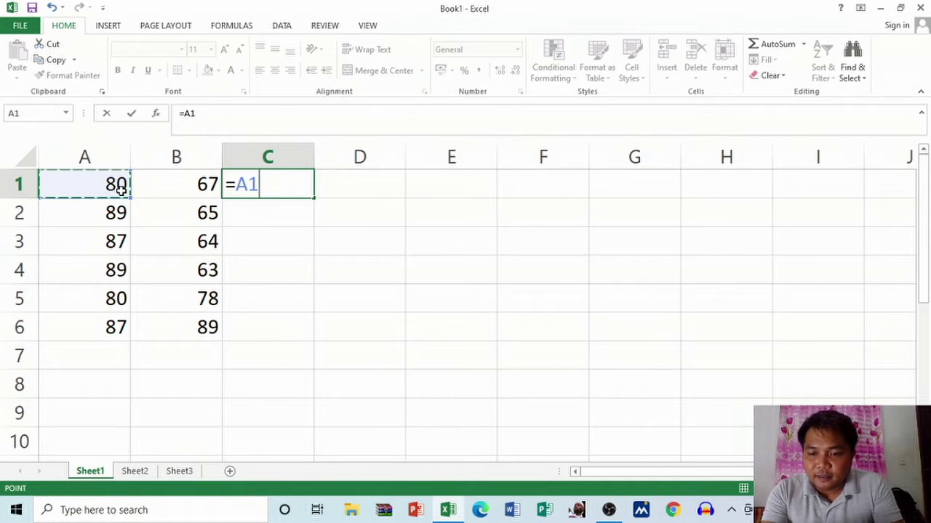
{"action": "type", "text": "+"}
{"action": "left_click", "coordinate": [181, 190]}
{"action": "key", "text": "Return"}
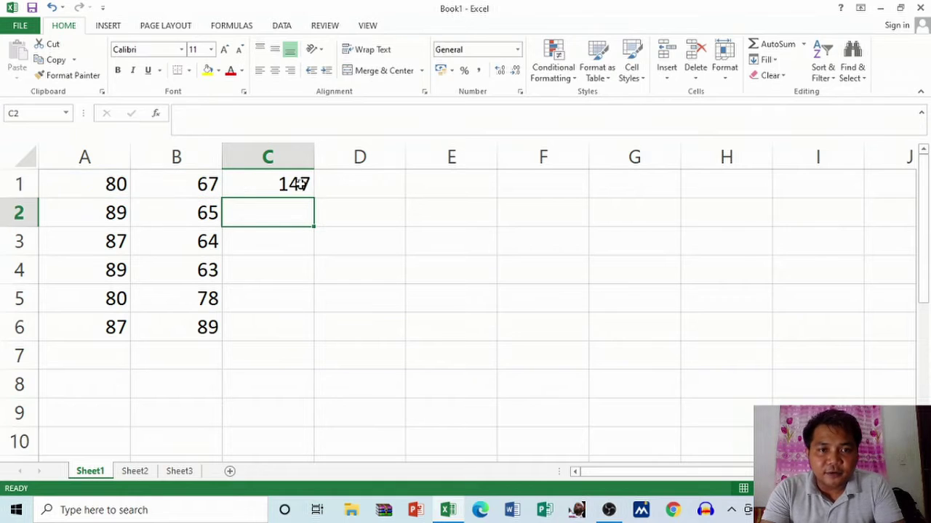
Step: Fill the C1 sum formula down to C6, giving 147 through 176, then go to Sheet2
{"action": "left_click", "coordinate": [309, 191]}
{"action": "left_click_drag", "start_coordinate": [314, 198], "coordinate": [314, 198]}
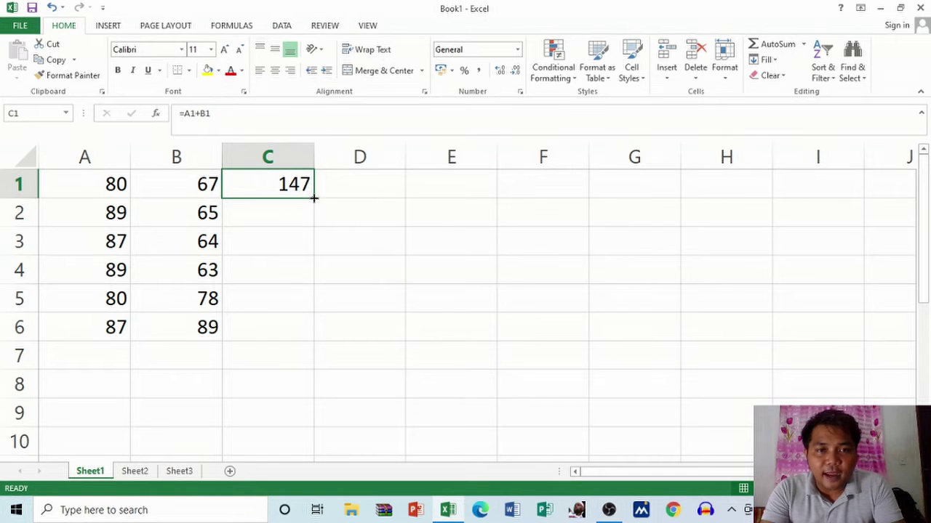
{"action": "double_click", "coordinate": [315, 198]}
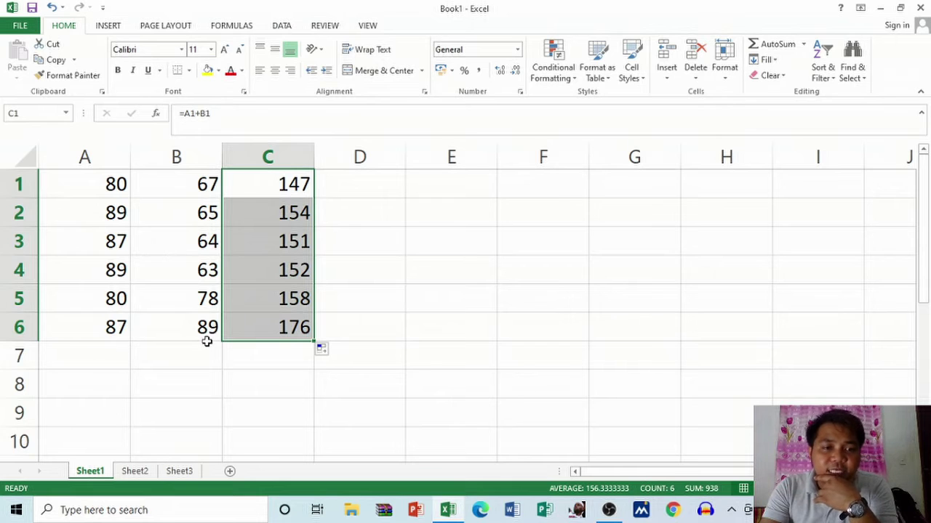
{"action": "left_click", "coordinate": [295, 181]}
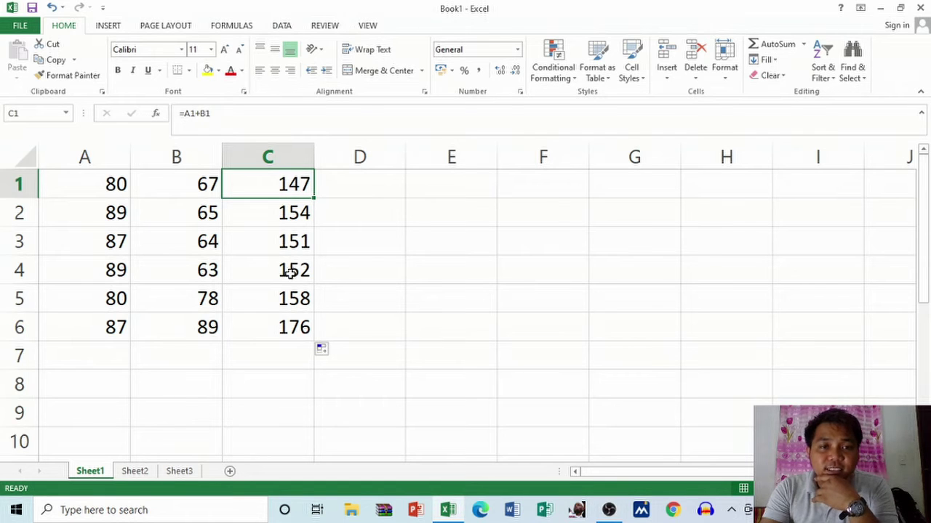
{"action": "left_click", "coordinate": [142, 480]}
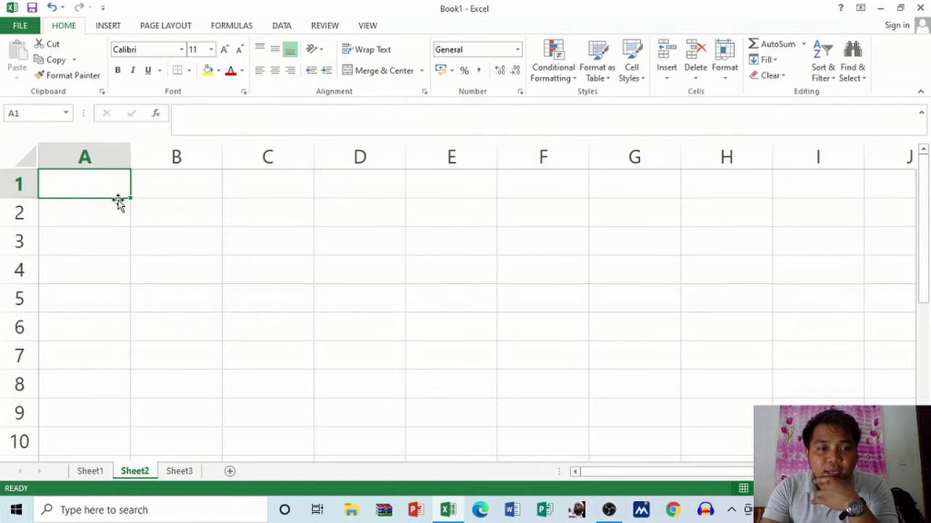
Step: Head Sheet2's column with TOTAL and copy Sheet1's sums in C1:C6
{"action": "type", "text": "TOT"}
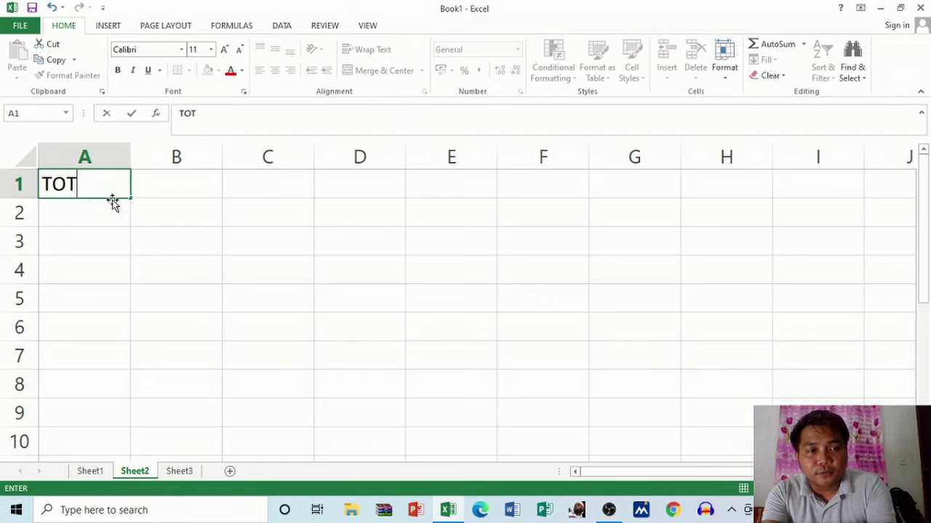
{"action": "type", "text": "AL"}
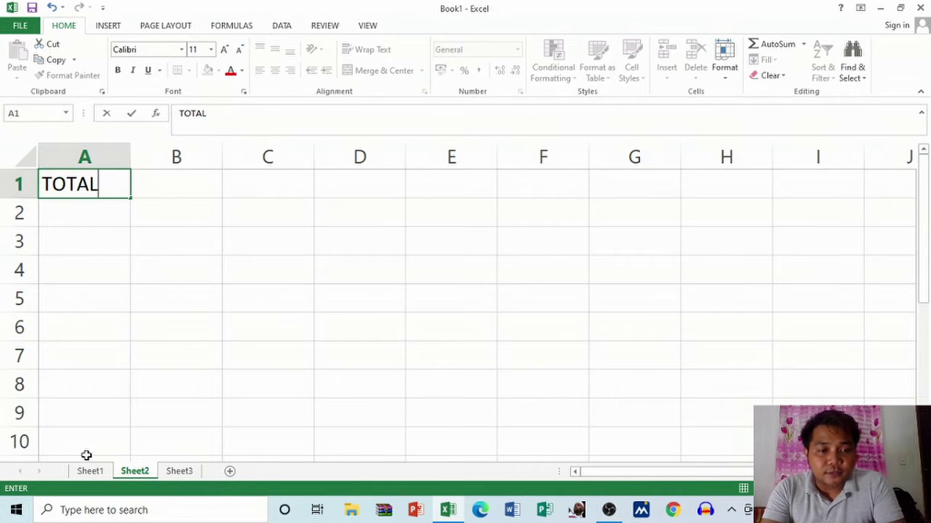
{"action": "left_click", "coordinate": [90, 477]}
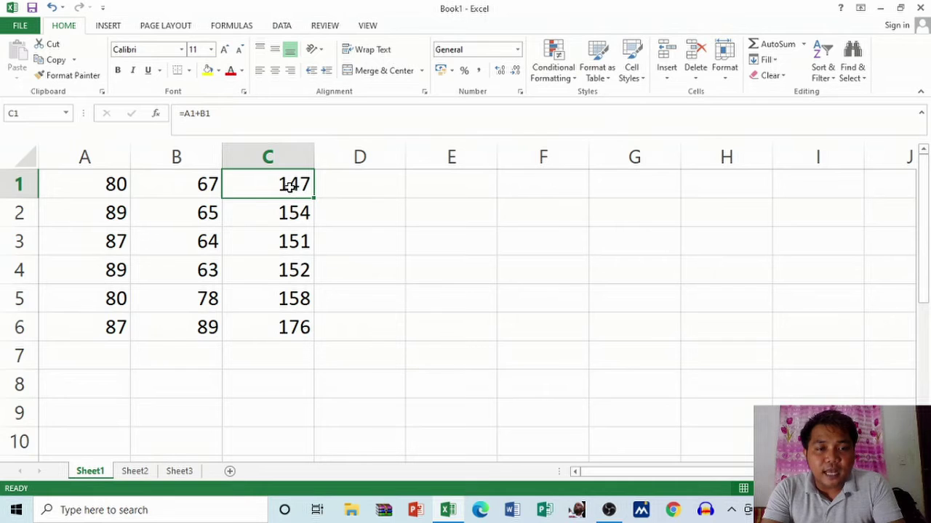
{"action": "left_click_drag", "start_coordinate": [289, 186], "coordinate": [285, 326]}
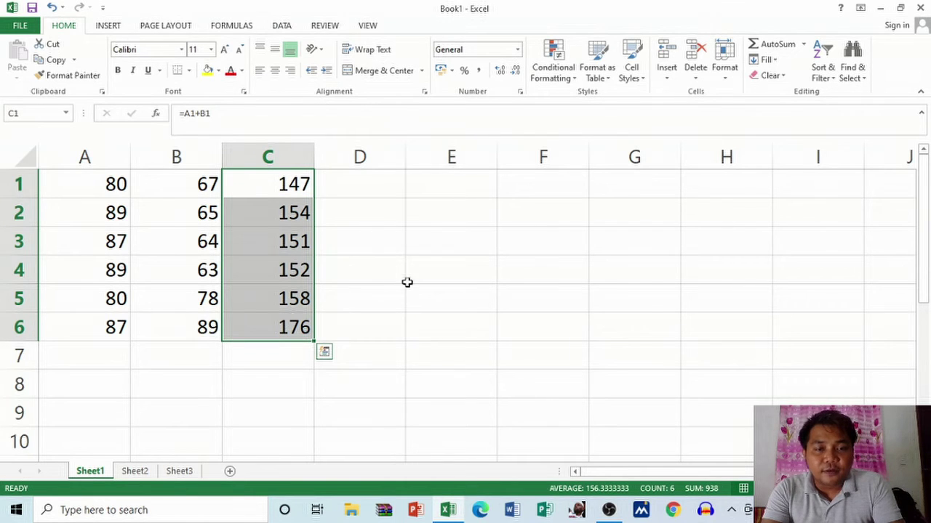
{"action": "key", "text": "ctrl+c"}
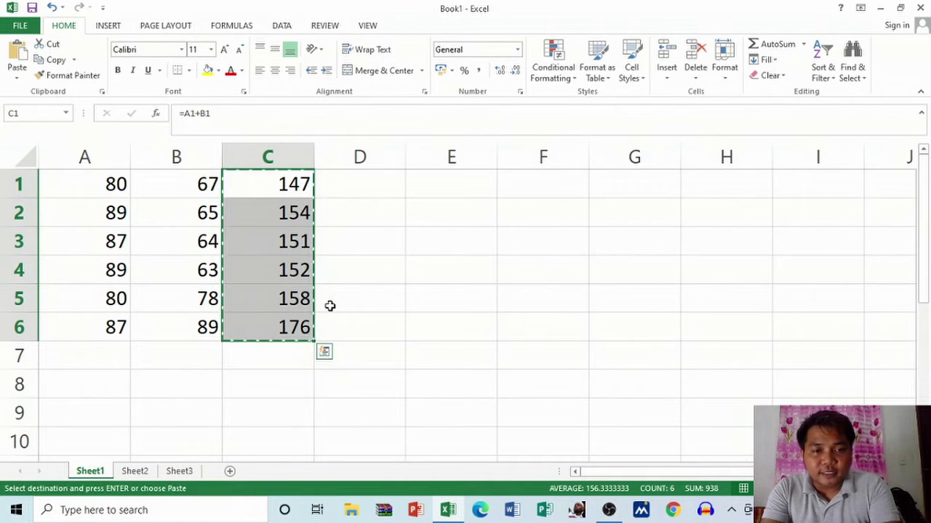
Step: Paste Link the copied sums into Sheet2 starting at A2
{"action": "left_click", "coordinate": [146, 473]}
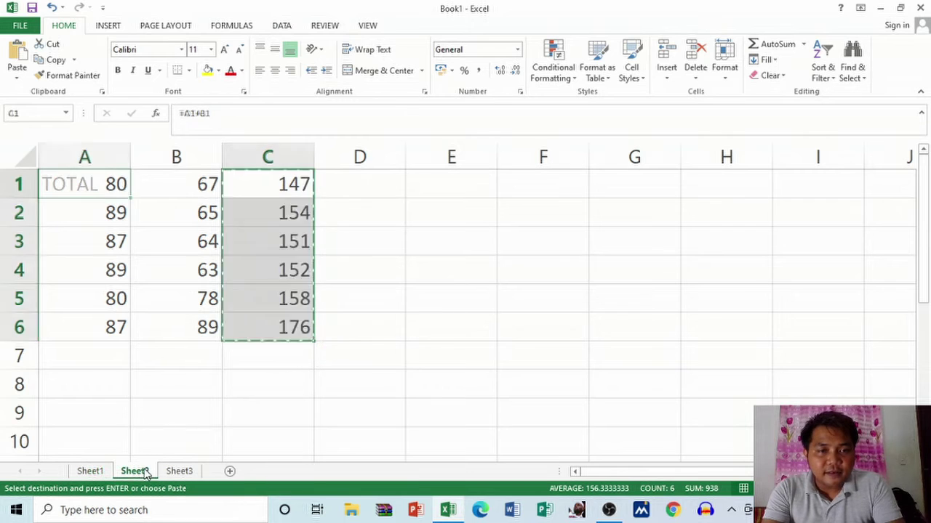
{"action": "left_click", "coordinate": [104, 211]}
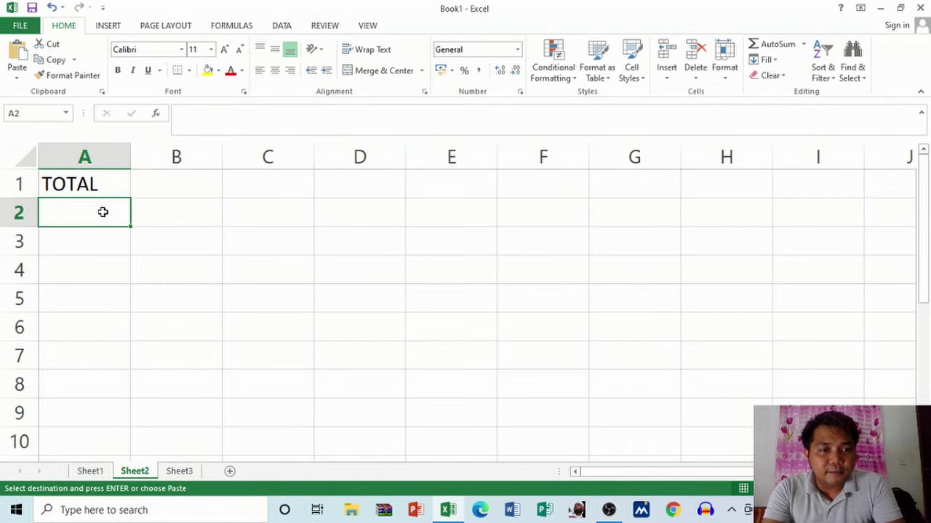
{"action": "right_click", "coordinate": [103, 211]}
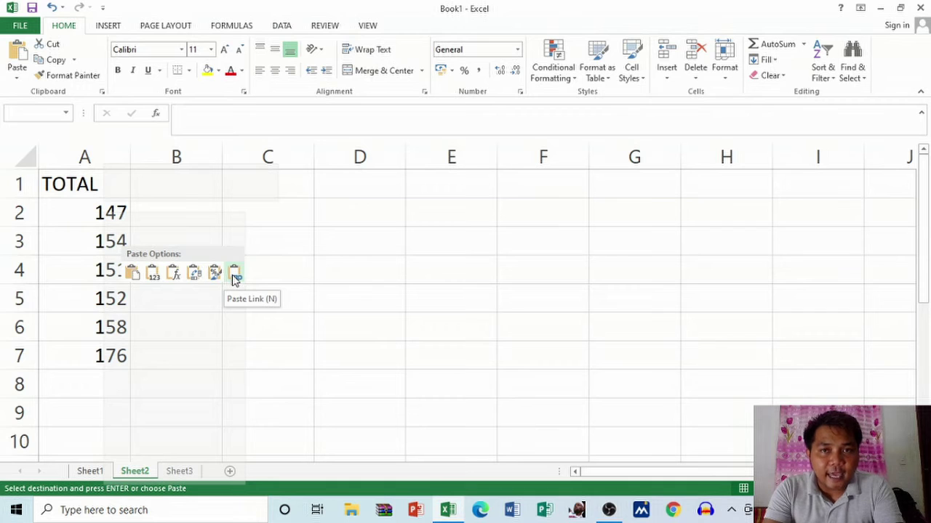
{"action": "left_click", "coordinate": [234, 277]}
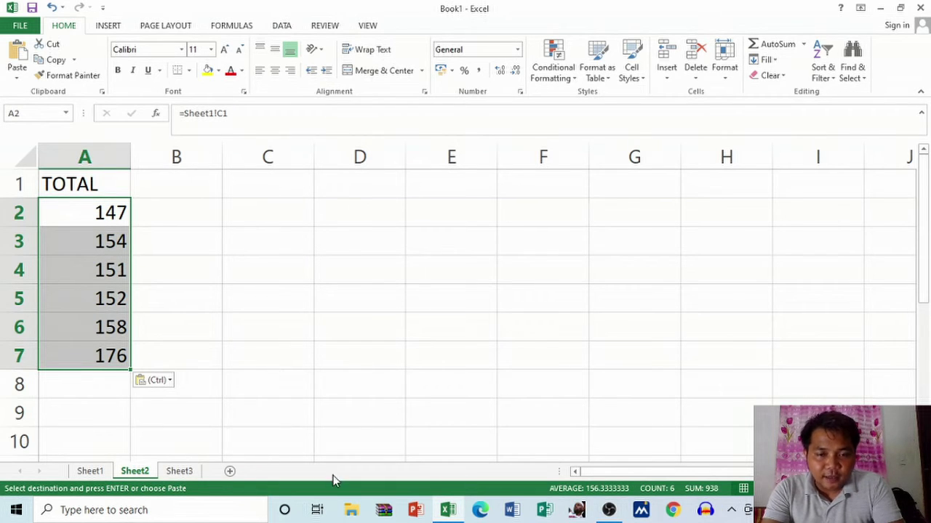
Step: Compare the linked TOTAL column with Sheet1's sums, ending on Sheet1's cell A1
{"action": "left_click", "coordinate": [100, 472]}
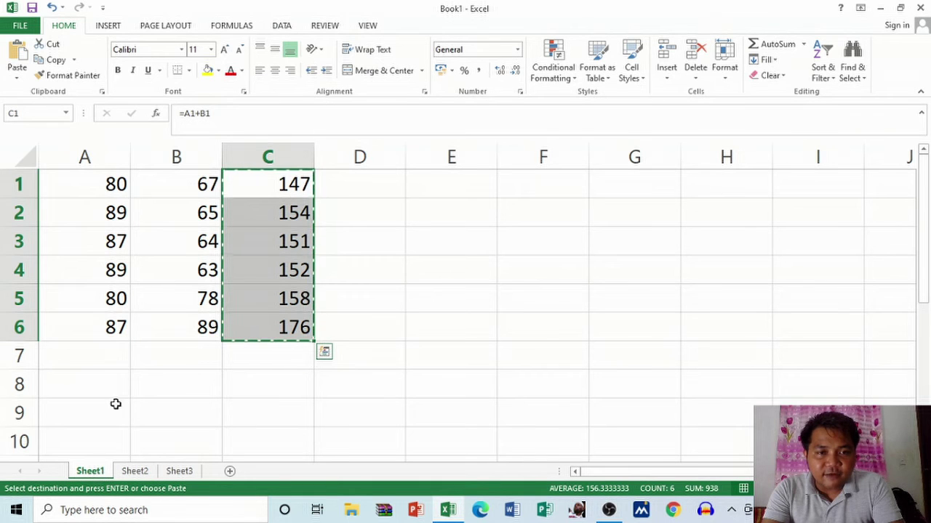
{"action": "left_click", "coordinate": [109, 184]}
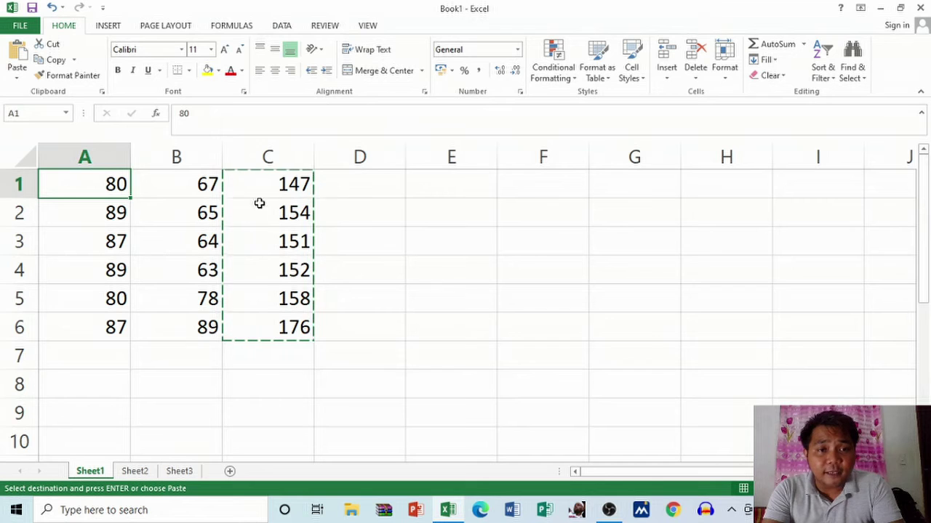
{"action": "left_click", "coordinate": [282, 187]}
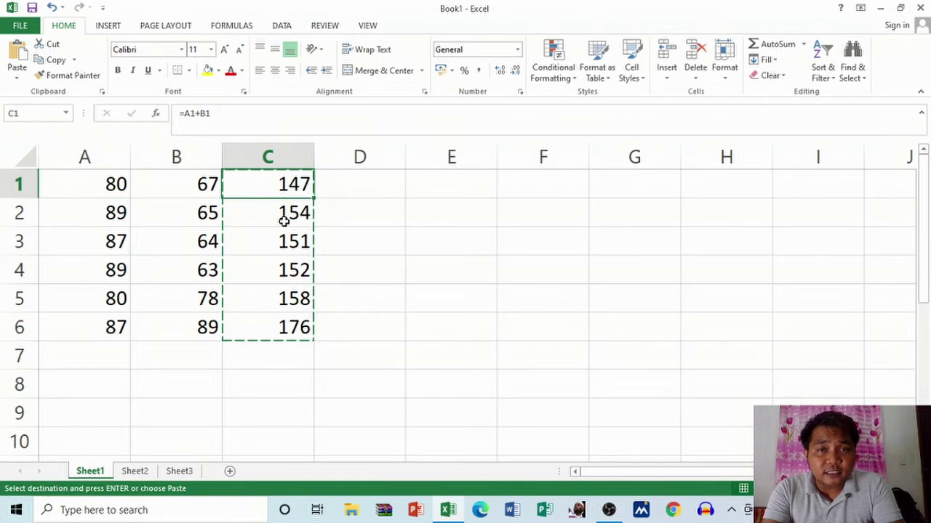
{"action": "left_click", "coordinate": [137, 472]}
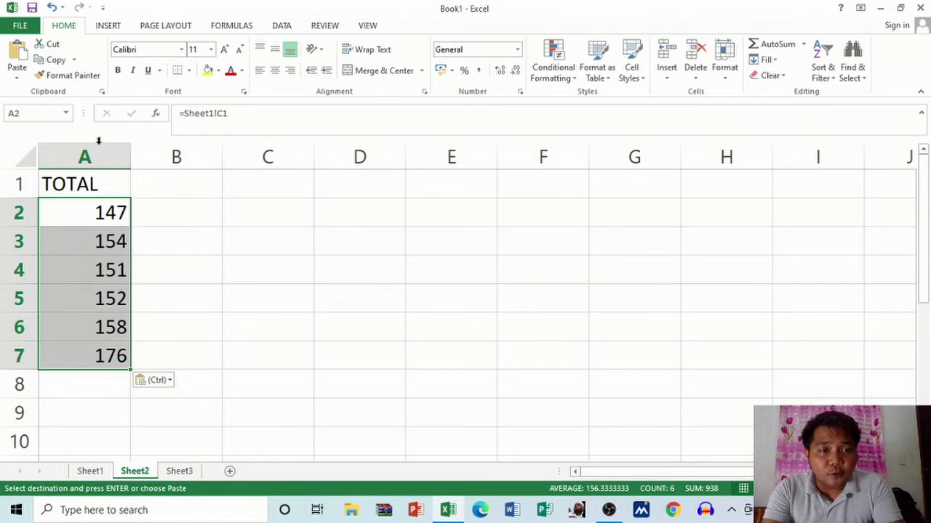
{"action": "left_click", "coordinate": [90, 471]}
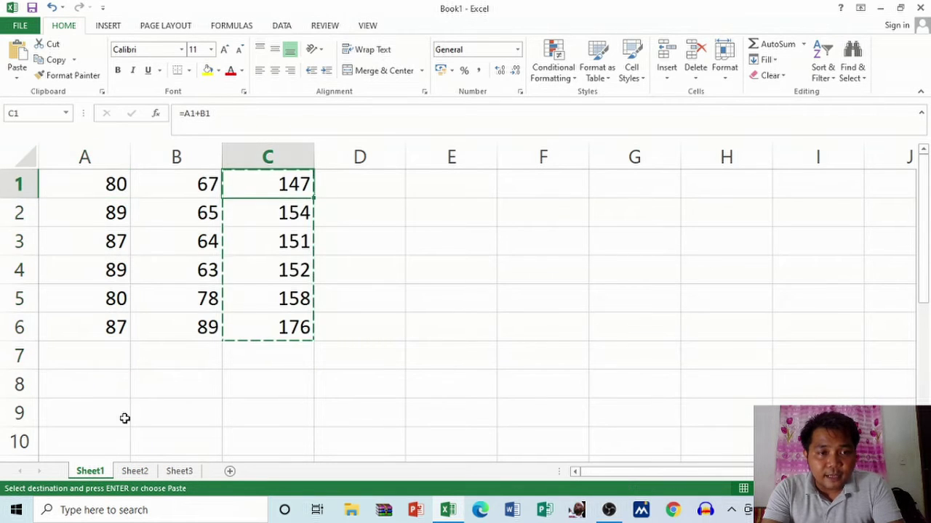
{"action": "left_click", "coordinate": [97, 187]}
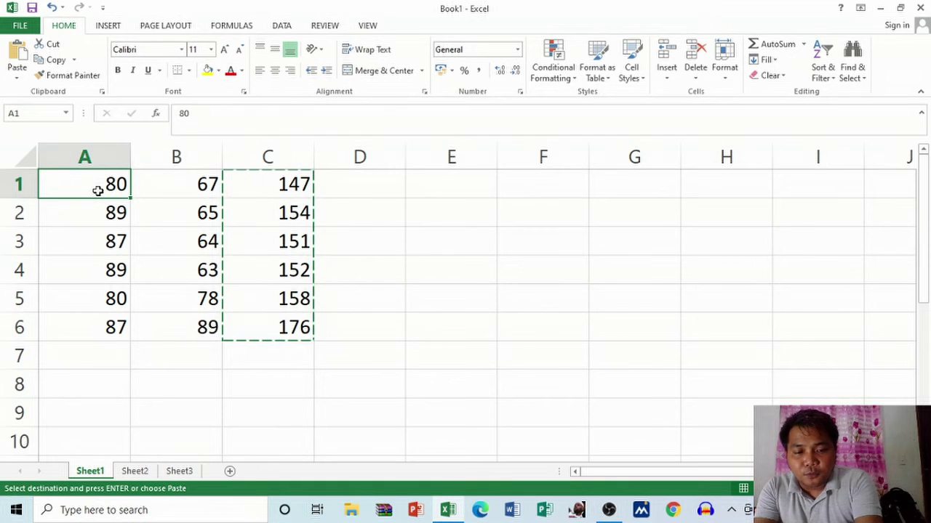
Step: Replace A1:A6 with 150, 560, 789, 890, 875 and 799
{"action": "type", "text": "150"}
{"action": "key", "text": "Return"}
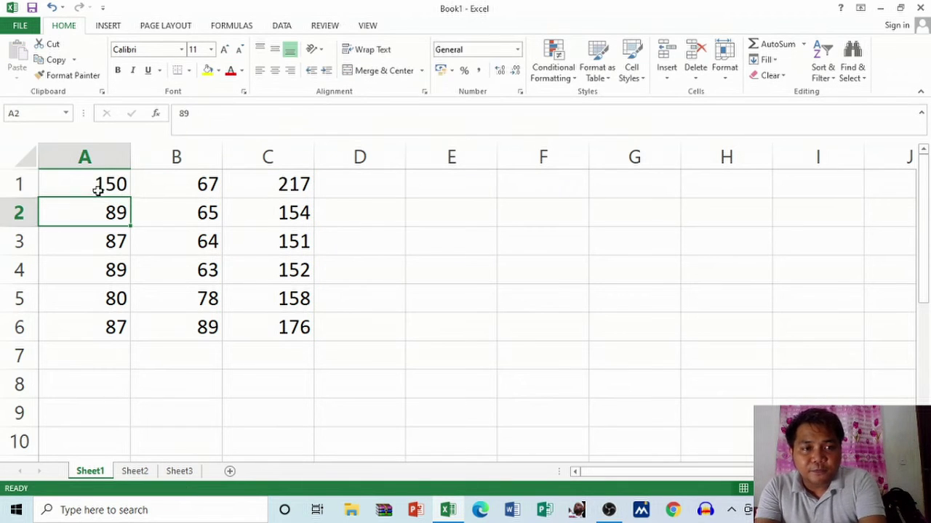
{"action": "type", "text": "56"}
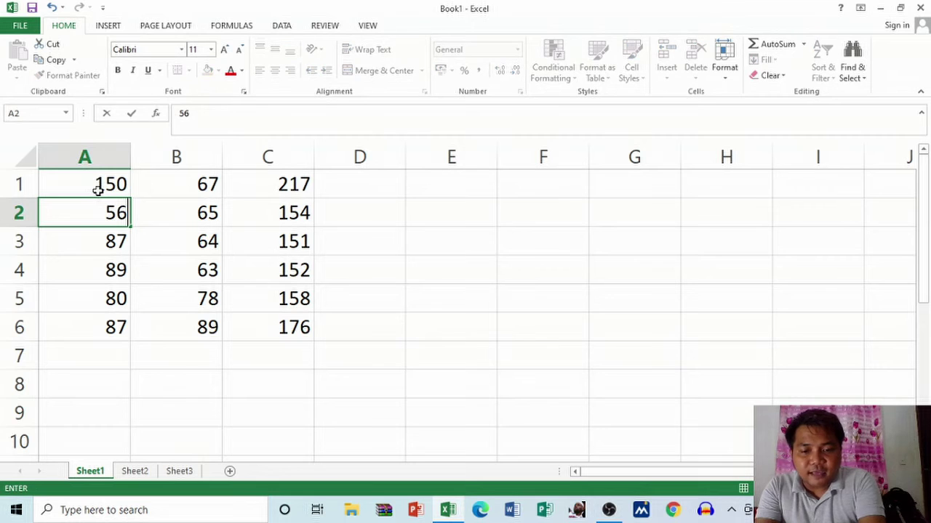
{"action": "type", "text": "0"}
{"action": "key", "text": "Return"}
{"action": "type", "text": "789"}
{"action": "key", "text": "Return"}
{"action": "type", "text": "89"}
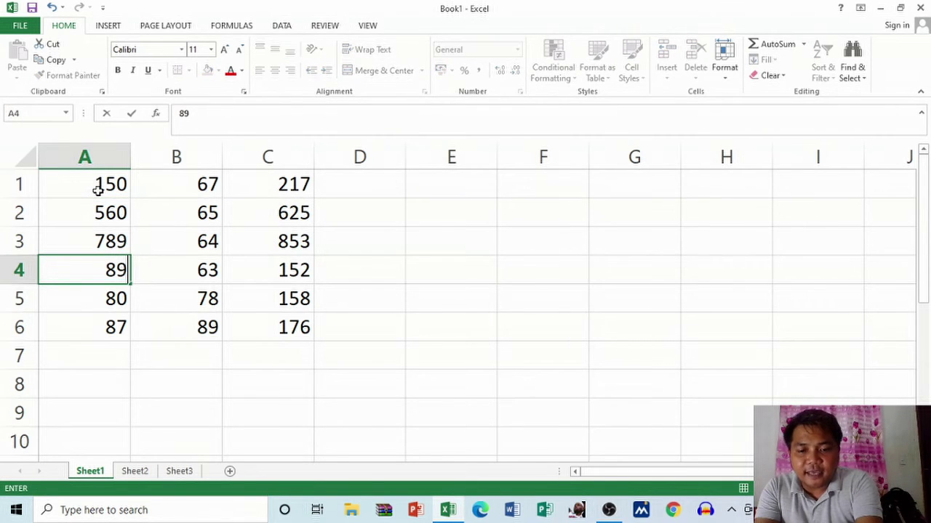
{"action": "type", "text": "0"}
{"action": "key", "text": "Return"}
{"action": "type", "text": "87"}
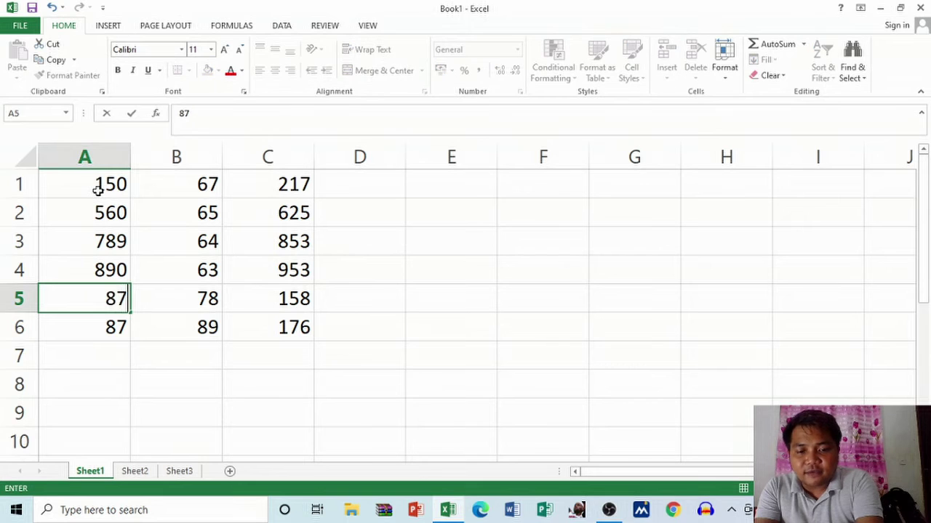
{"action": "type", "text": "5"}
{"action": "key", "text": "Return"}
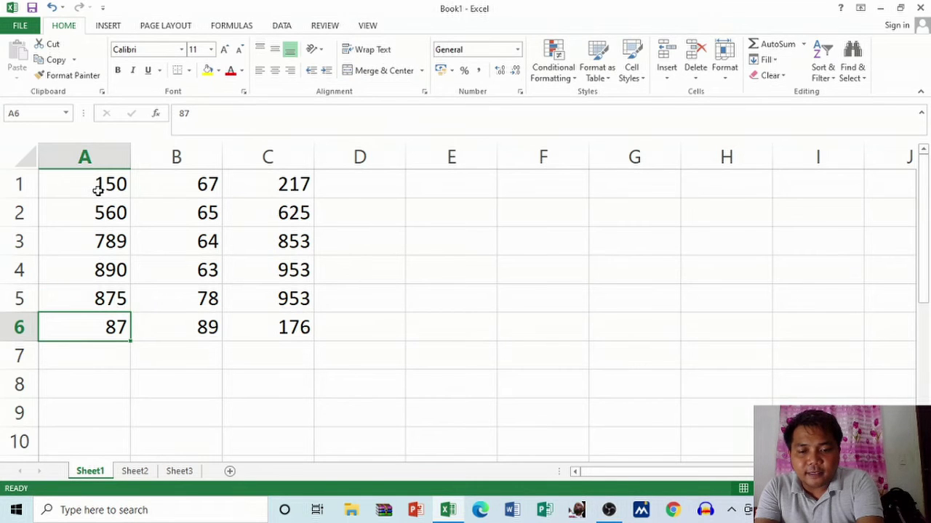
{"action": "type", "text": "79"}
{"action": "key", "text": "Tab"}
Step: Review the recalculated column C sums and the updated TOTAL values on Sheet2
{"action": "key", "text": "Right"}
{"action": "key", "text": "Up"}
{"action": "key", "text": "Up"}
{"action": "key", "text": "Up"}
{"action": "key", "text": "Up"}
{"action": "key", "text": "Up"}
{"action": "key", "text": "Down"}
{"action": "key", "text": "Up"}
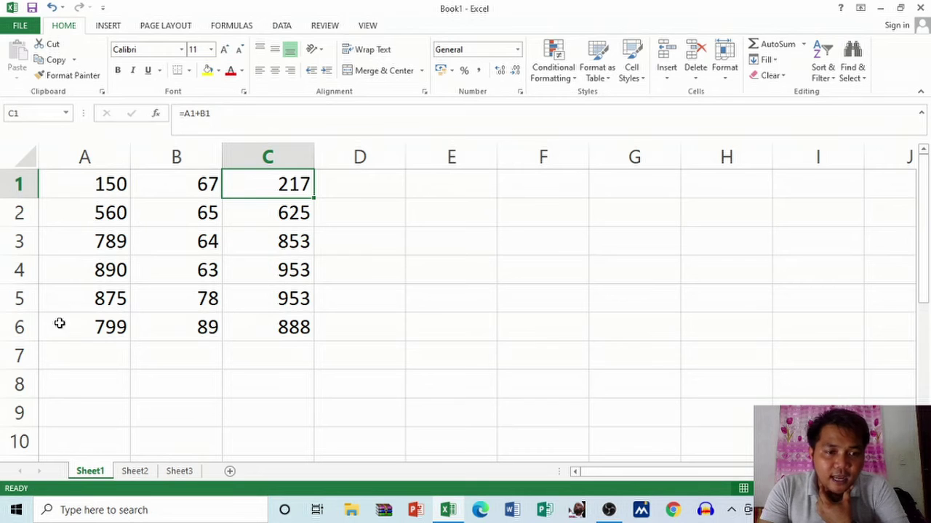
{"action": "left_click", "coordinate": [131, 477]}
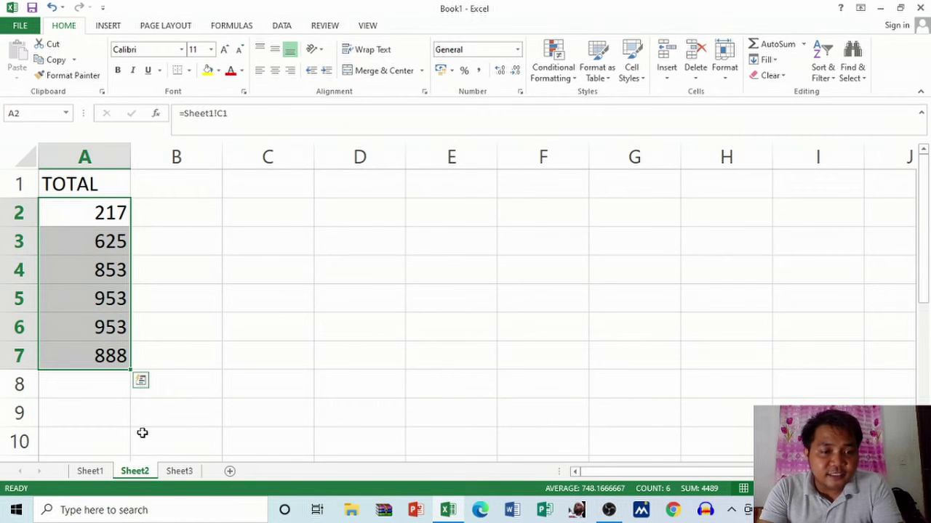
{"action": "left_click", "coordinate": [90, 472]}
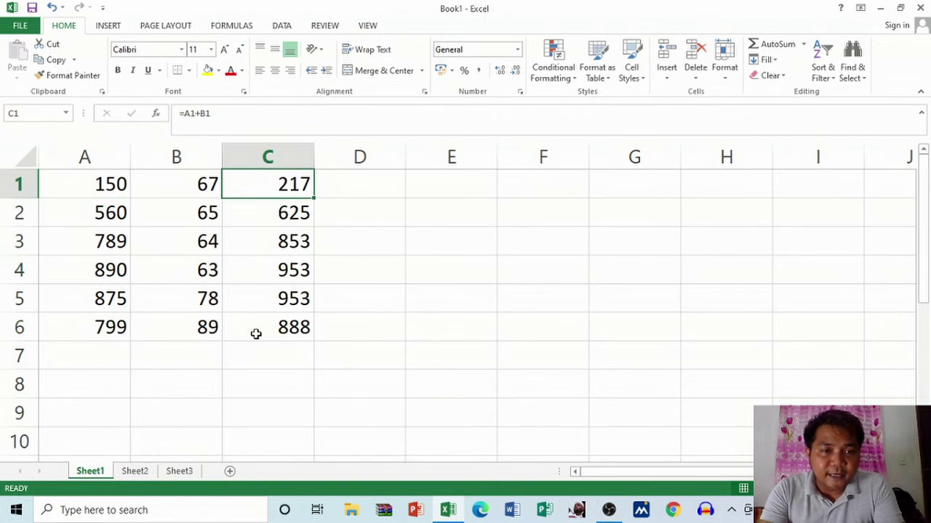
{"action": "left_click", "coordinate": [373, 314]}
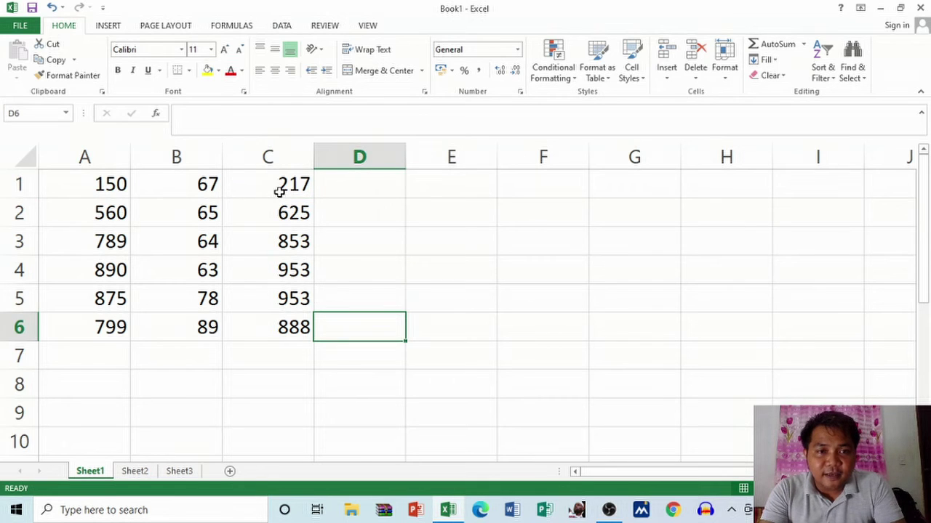
{"action": "left_click", "coordinate": [279, 192]}
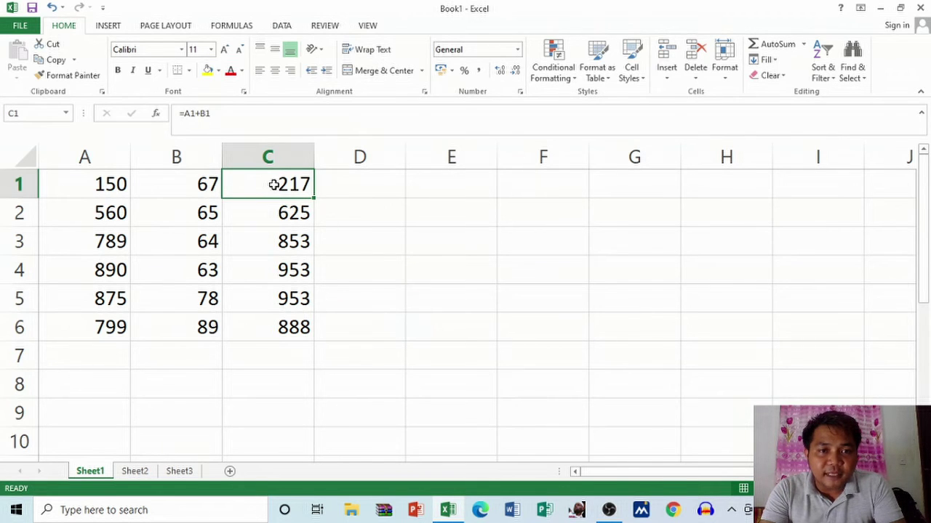
Step: Copy Sheet1's sums in C1:C6, dismissing the analysis suggestions
{"action": "left_click_drag", "start_coordinate": [275, 185], "coordinate": [273, 315]}
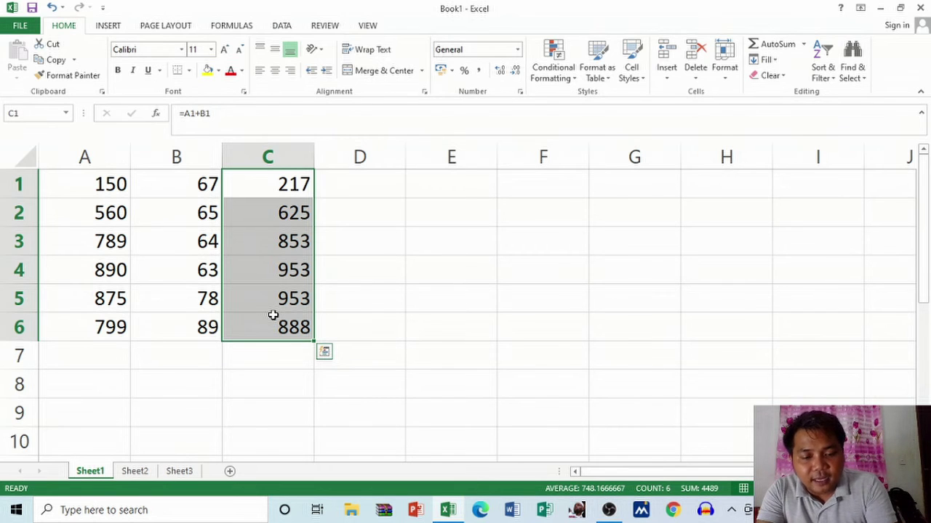
{"action": "key", "text": "ctrl+q"}
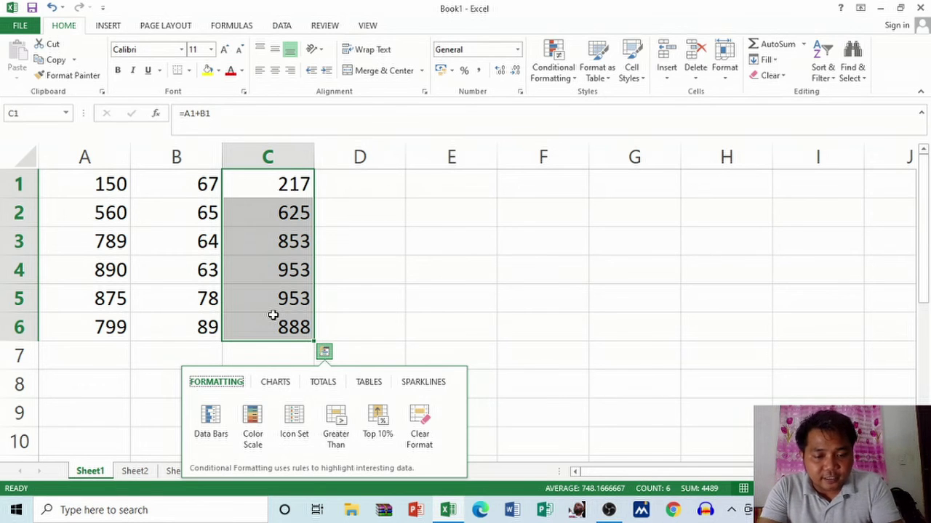
{"action": "key", "text": "Escape"}
{"action": "key", "text": "ctrl+c"}
{"action": "key", "text": "ctrl+q"}
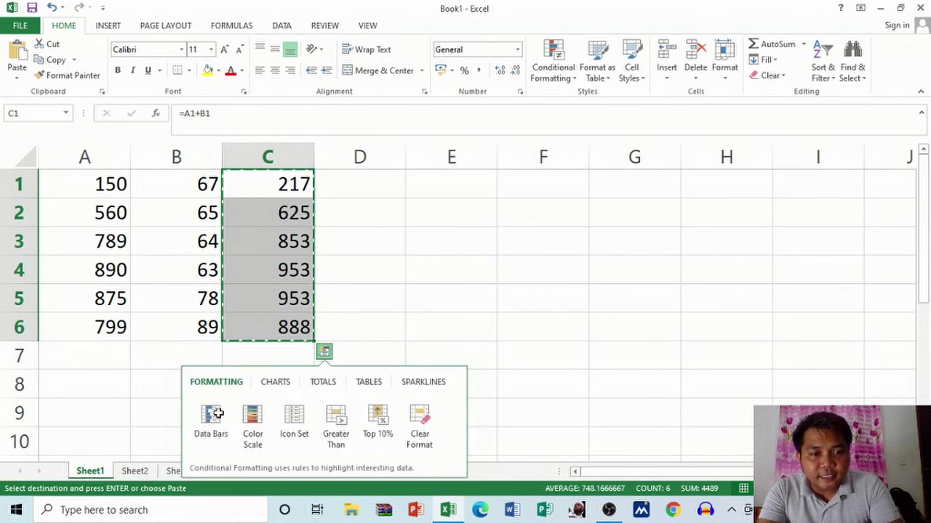
Step: Paste Link the sums into Sheet2's SUM column starting at D2
{"action": "left_click", "coordinate": [136, 472]}
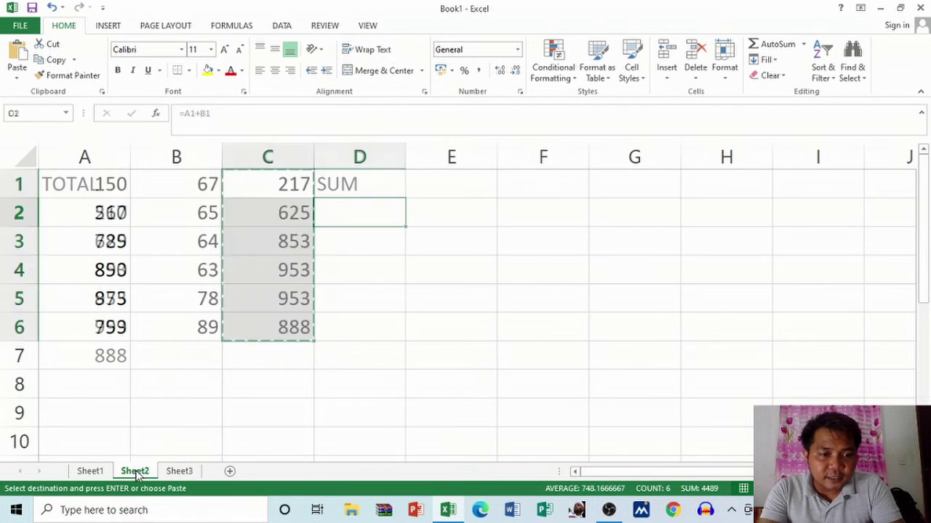
{"action": "right_click", "coordinate": [350, 215]}
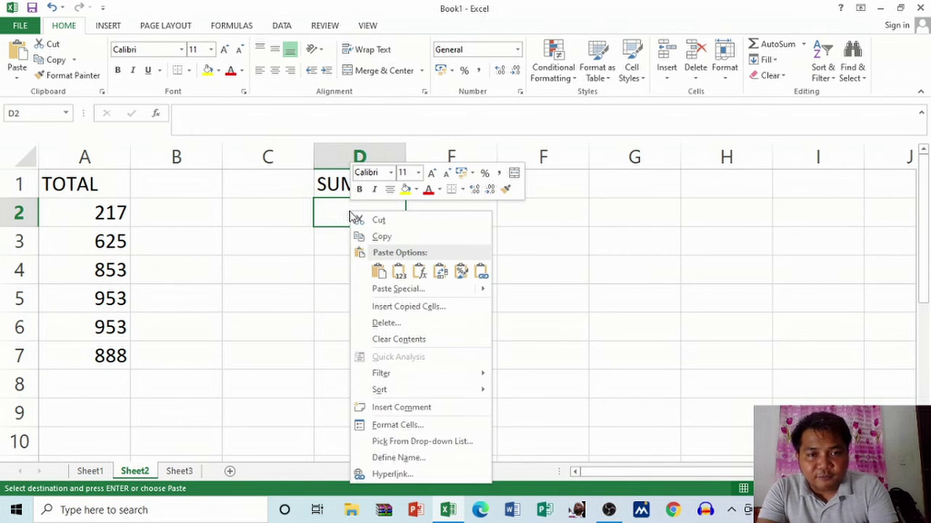
{"action": "left_click", "coordinate": [397, 271]}
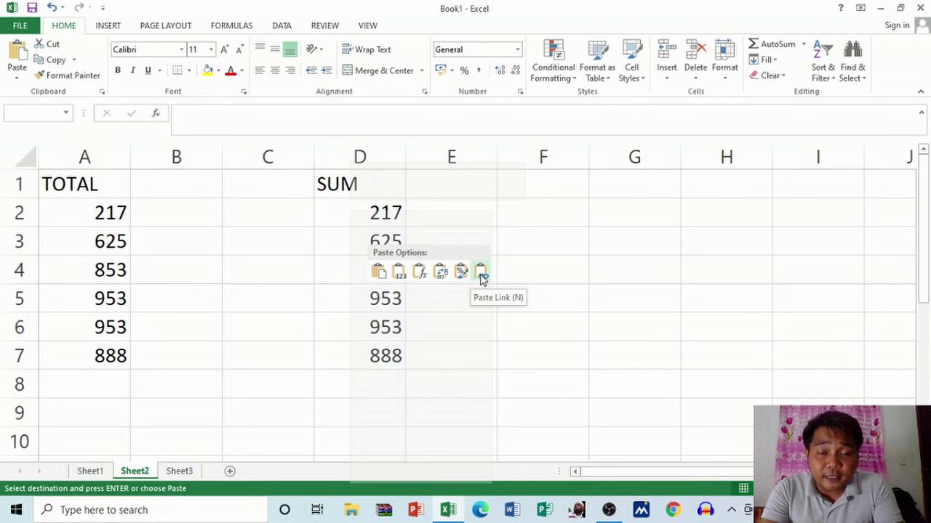
{"action": "left_click", "coordinate": [481, 274]}
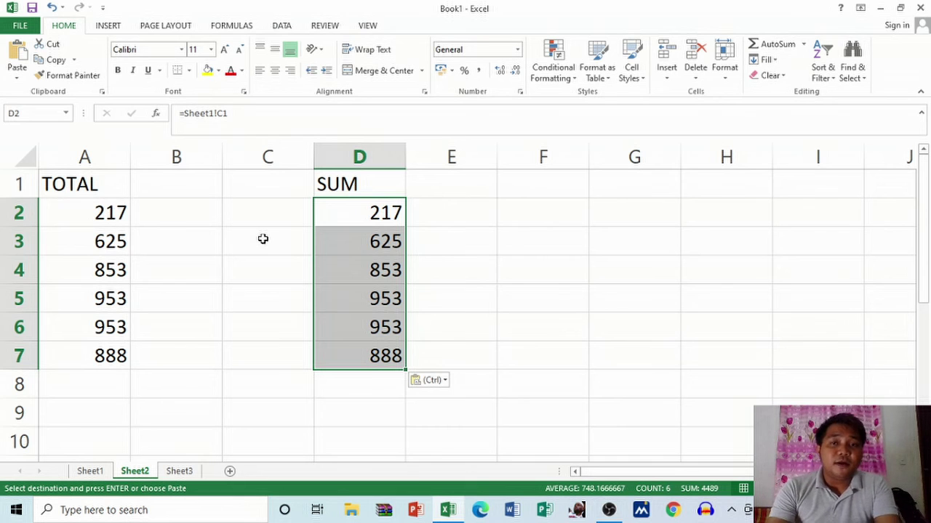
{"action": "left_click", "coordinate": [94, 471]}
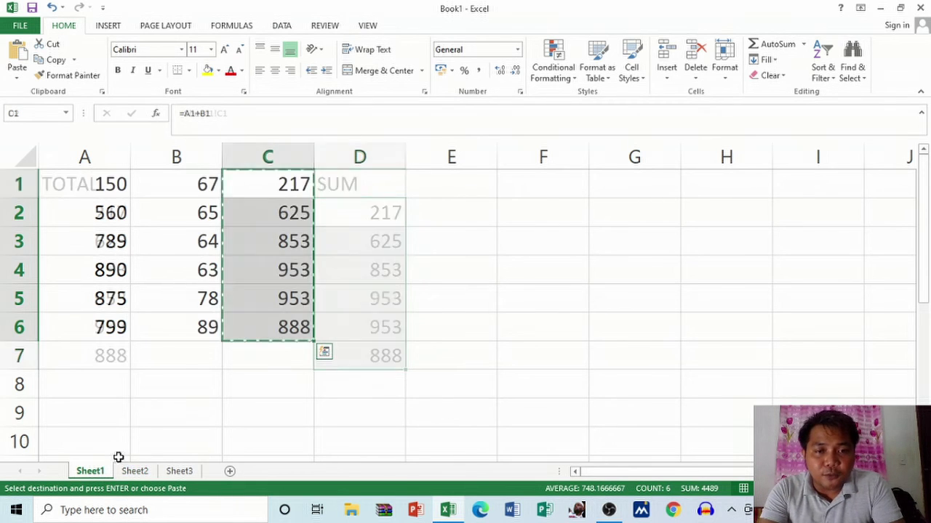
Step: Delete the values in A1:A6 and B1:B6, then confirm Sheet2's TOTAL and SUM show 0
{"action": "left_click", "coordinate": [118, 188]}
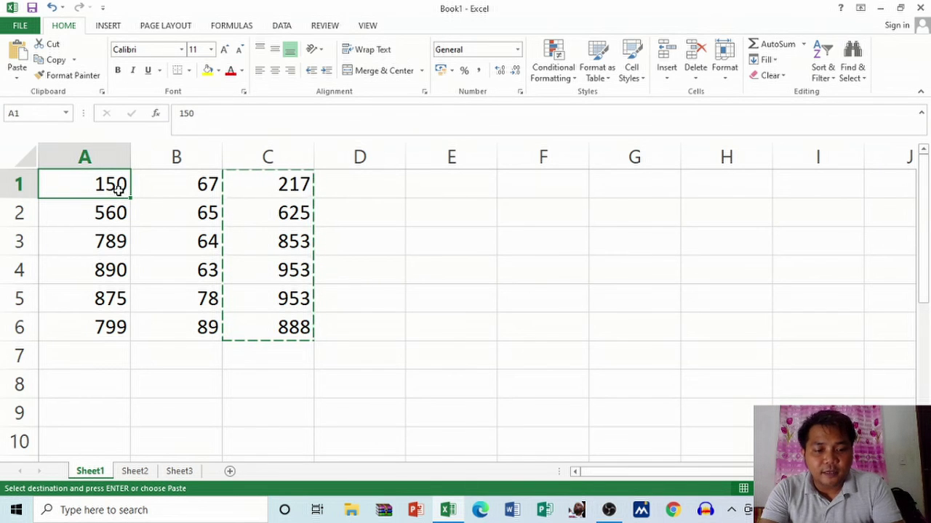
{"action": "key", "text": "ctrl+shift+Down"}
{"action": "key", "text": "Delete"}
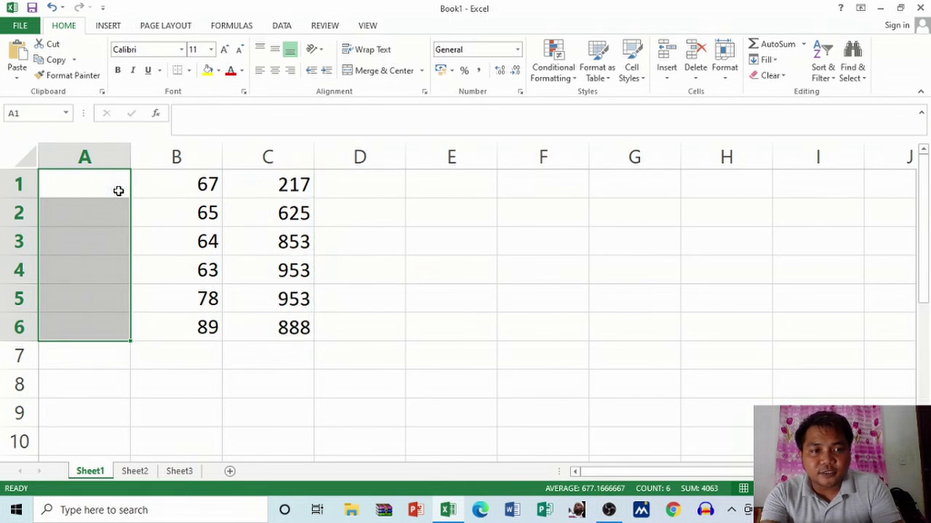
{"action": "left_click", "coordinate": [181, 186]}
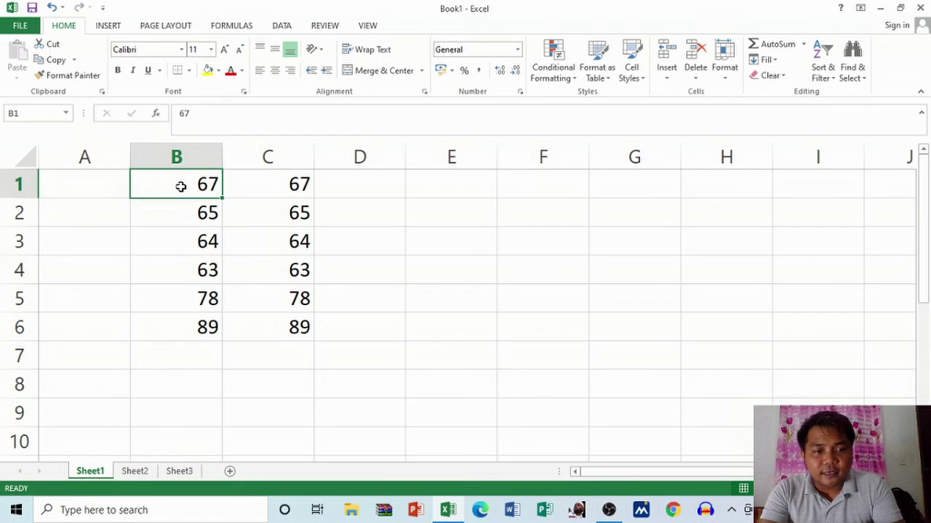
{"action": "key", "text": "ctrl+shift+Down"}
{"action": "key", "text": "Delete"}
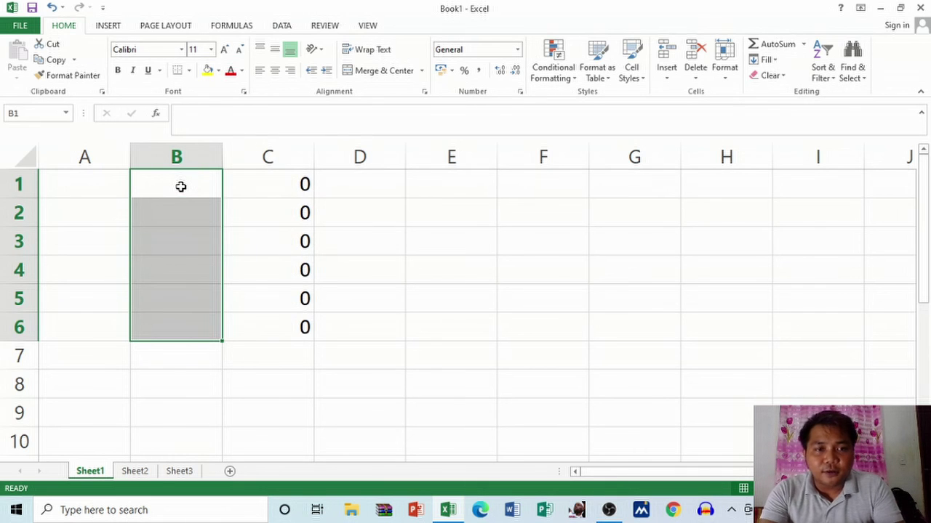
{"action": "left_click", "coordinate": [138, 471]}
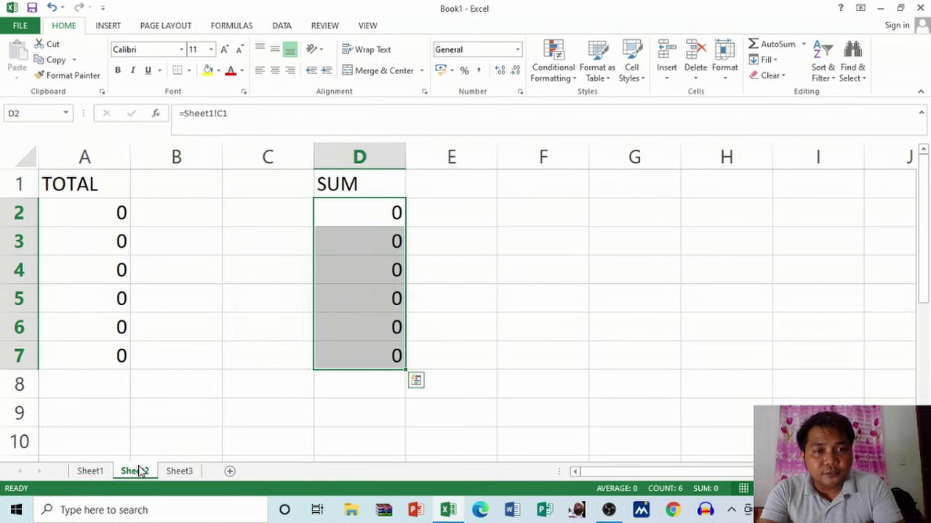